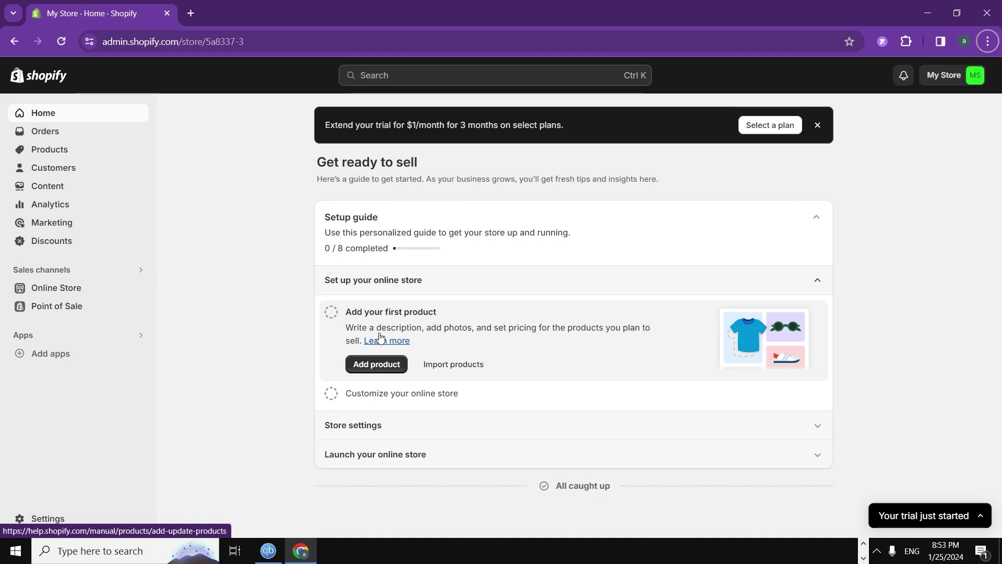
Go to Online Store so the Themes page lists Dawn as the current theme
click(58, 297)
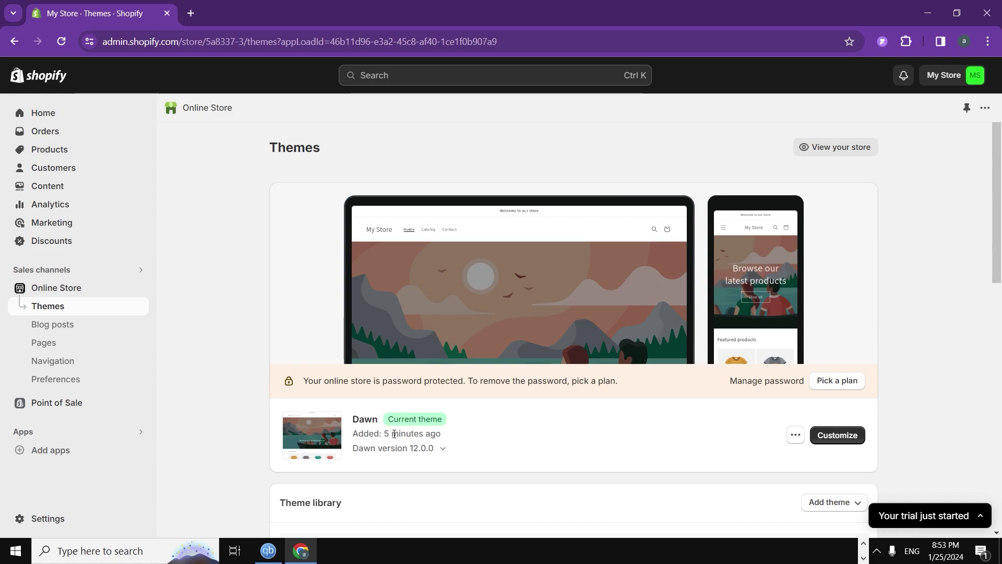
scroll(395, 430, down, 1)
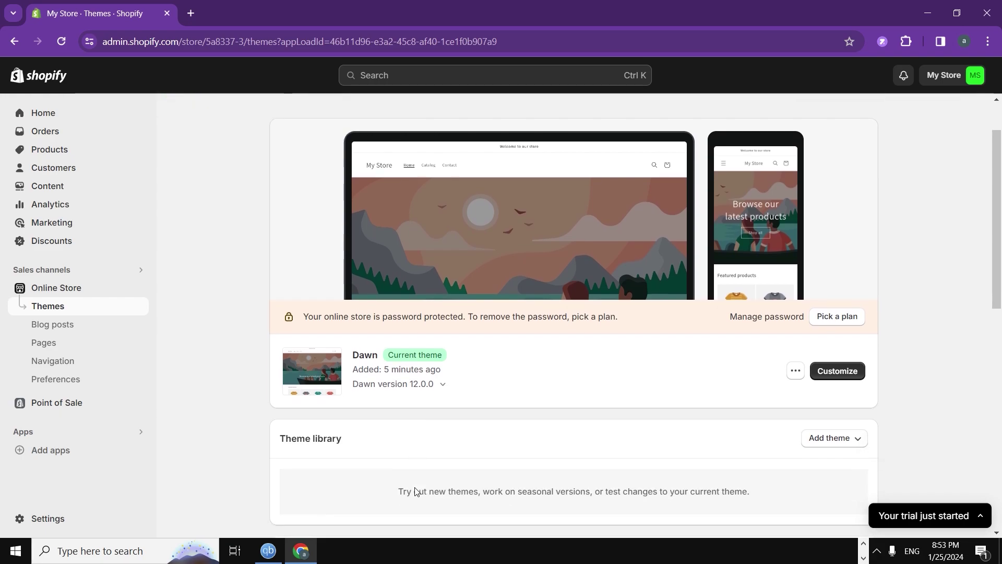
scroll(427, 443, down, 4)
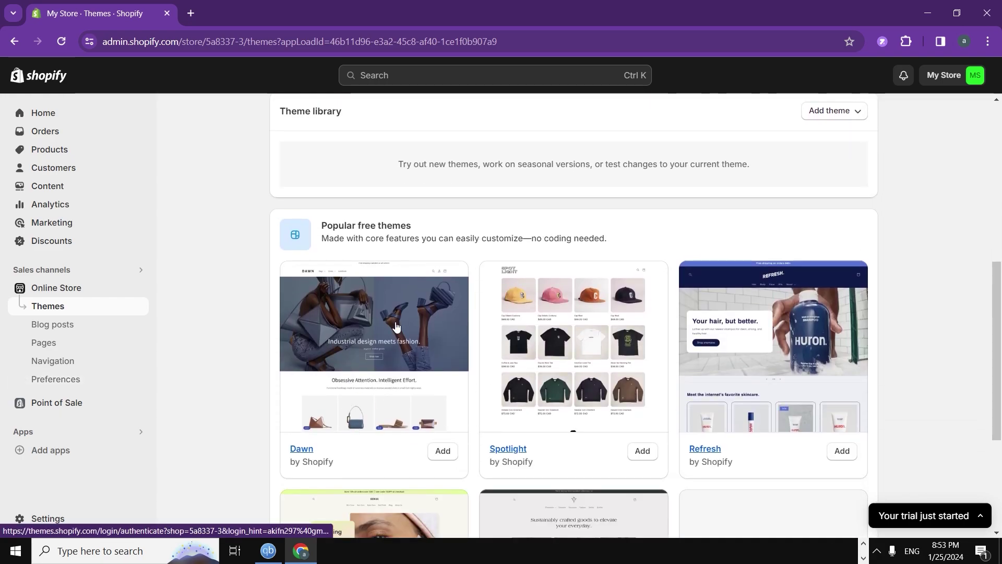
scroll(668, 419, down, 3)
scroll(668, 419, down, 1)
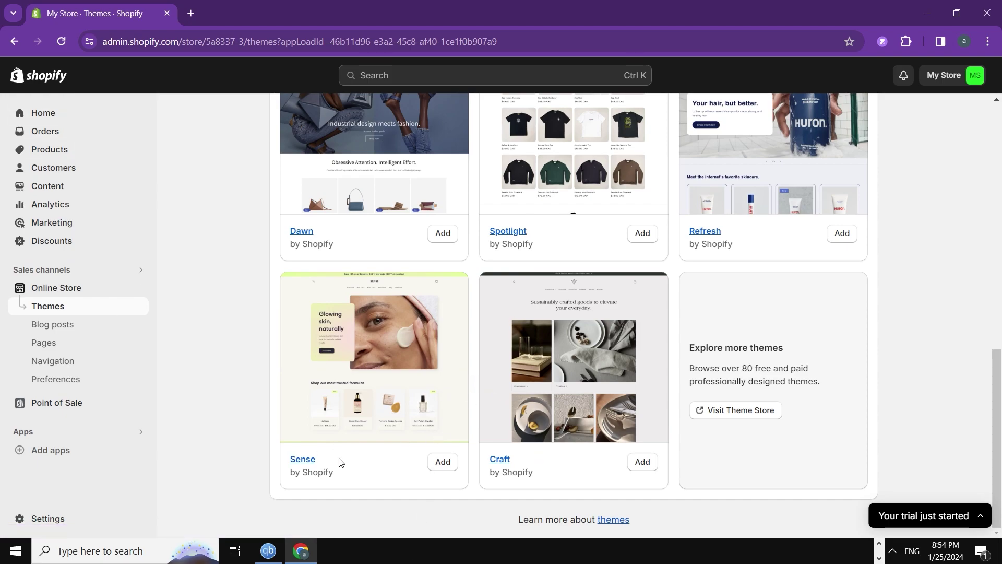
scroll(264, 295, up, 2)
scroll(421, 318, up, 3)
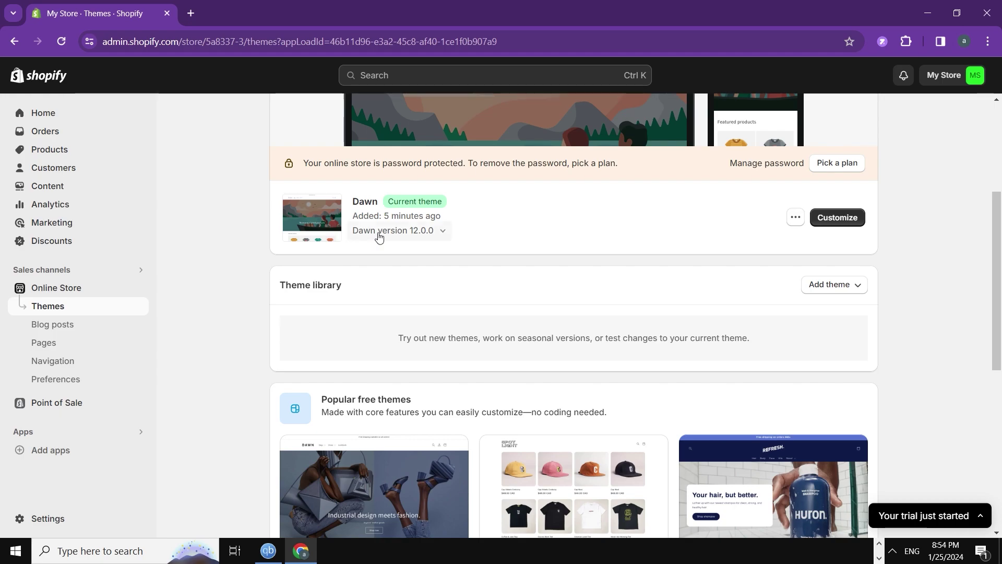
scroll(515, 274, up, 3)
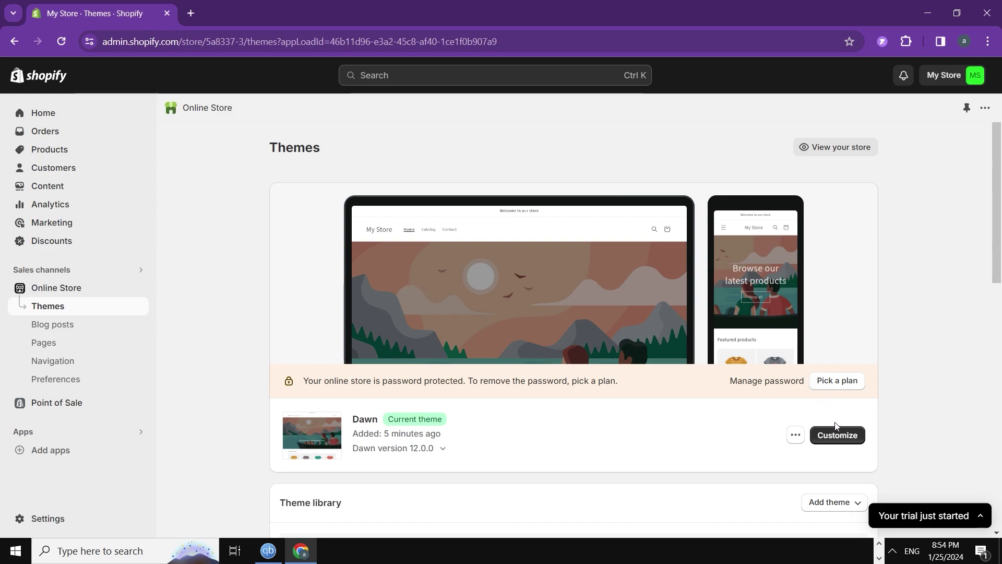
Choose Edit code from the Dawn theme's actions menu
click(795, 437)
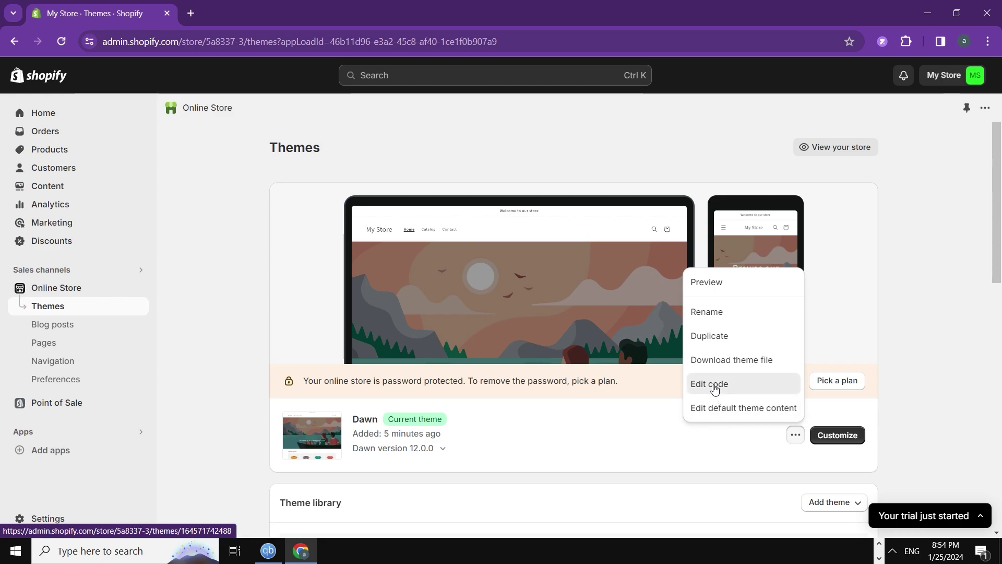
click(714, 386)
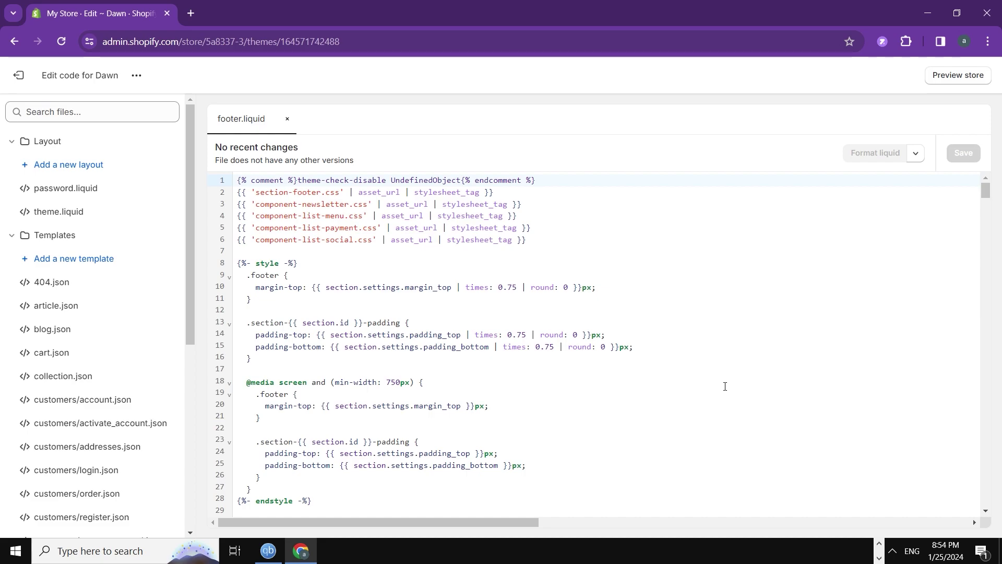
Search the theme files for footer.liquid and reopen it from the Sections folder
click(286, 119)
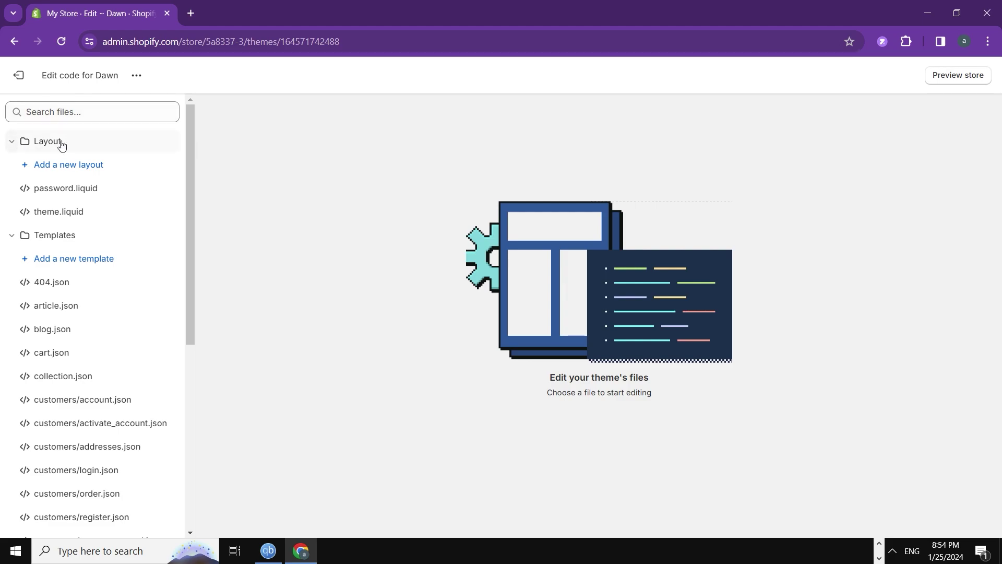
click(59, 112)
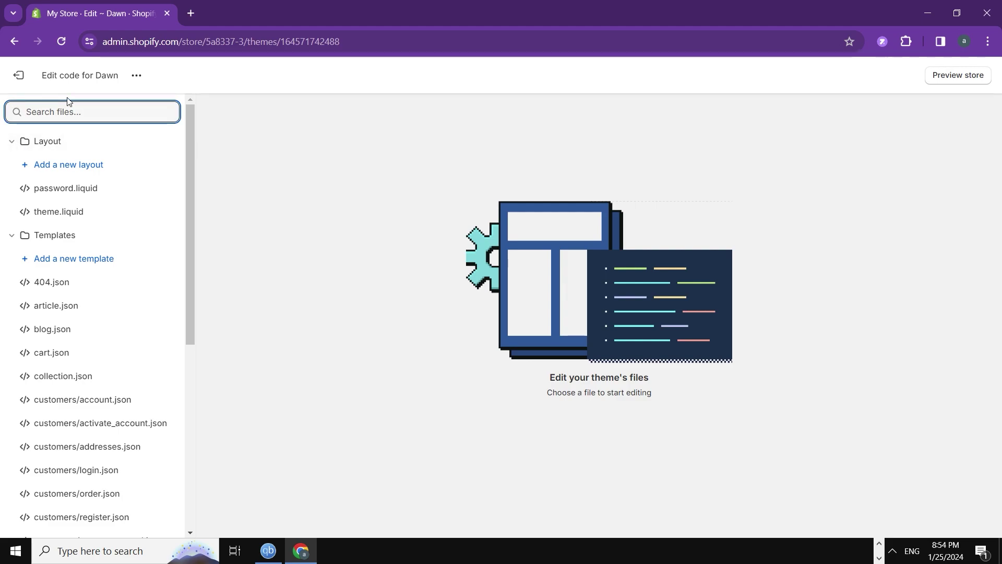
text(footer)
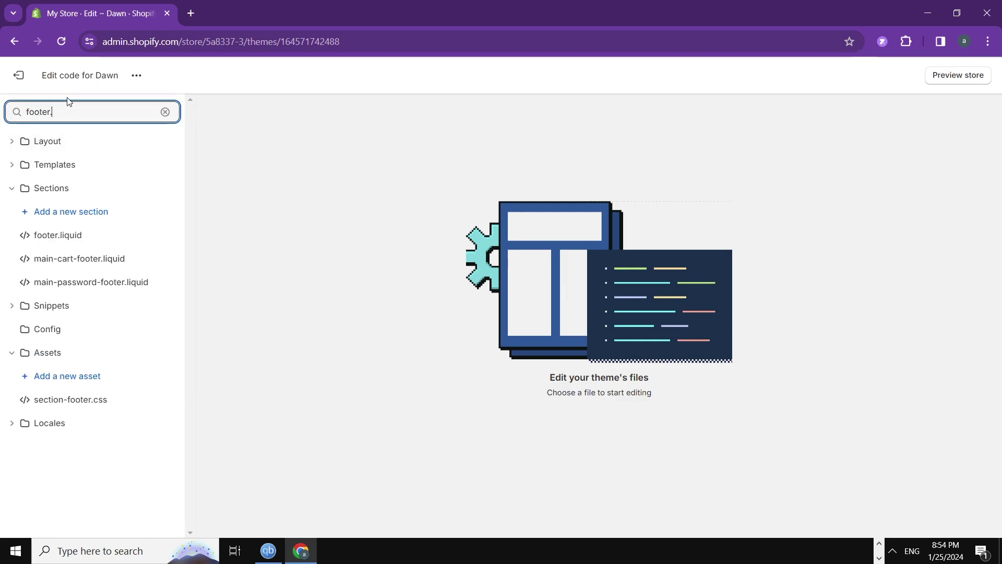
text(.)
text(li)
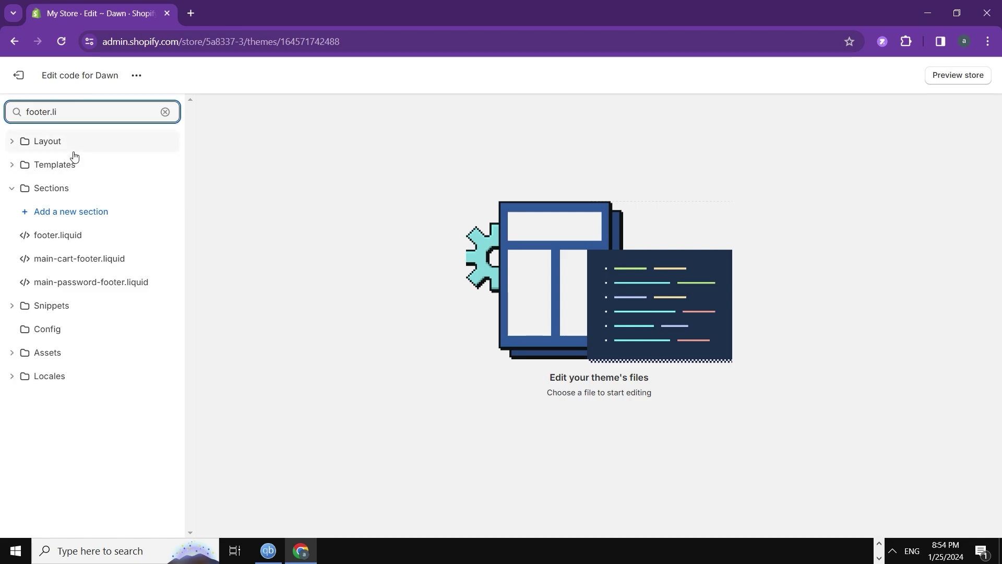
text(quid)
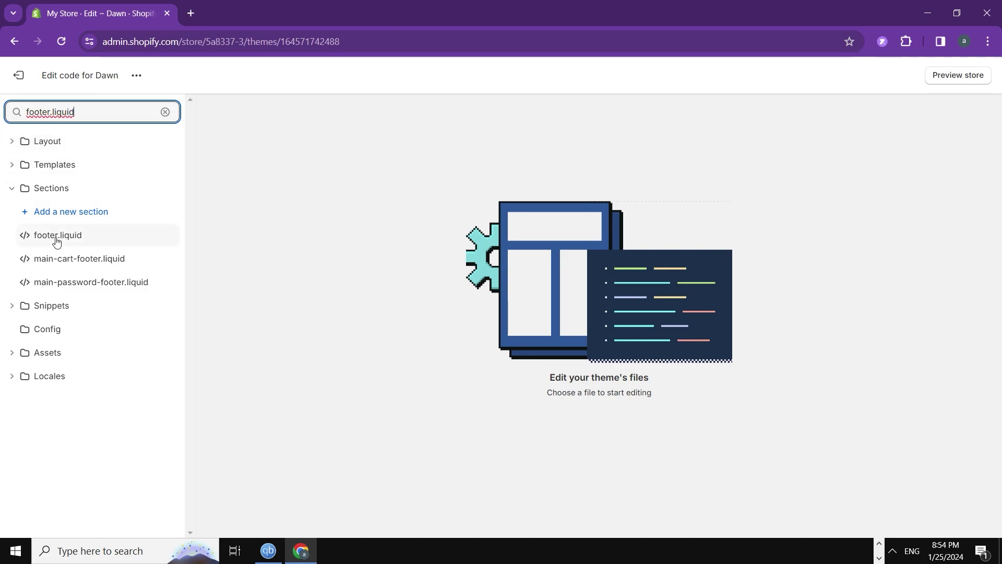
click(56, 241)
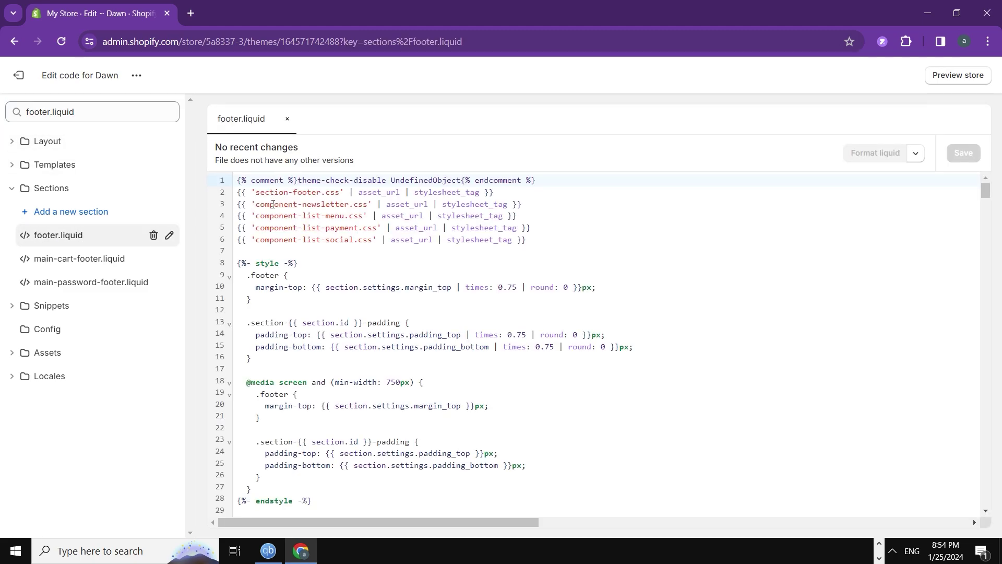
scroll(300, 338, down, 6)
scroll(300, 338, down, 6)
scroll(314, 314, down, 6)
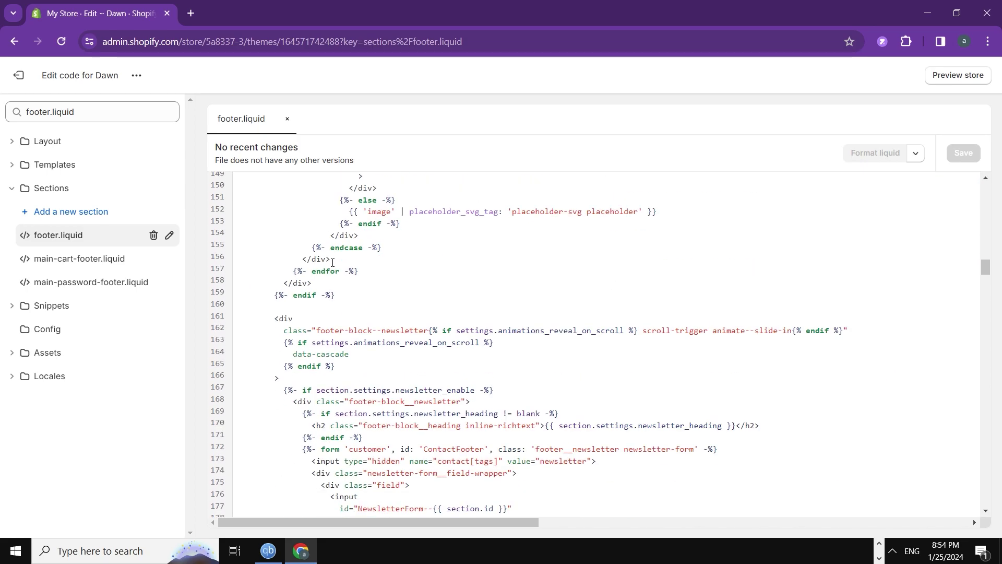
scroll(332, 262, down, 4)
scroll(332, 262, down, 5)
scroll(353, 279, down, 5)
scroll(353, 280, down, 5)
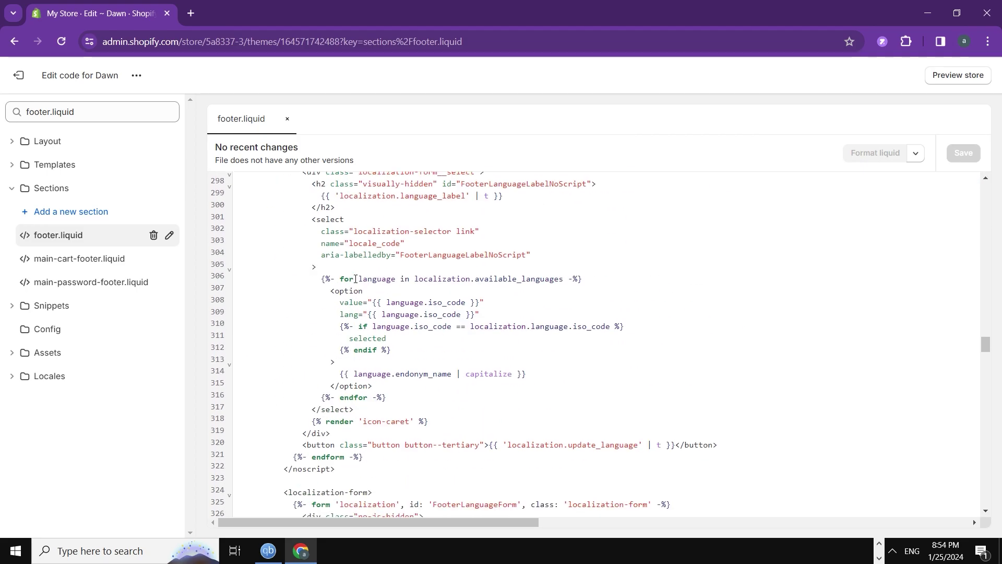
scroll(962, 347, down, 4)
scroll(989, 362, down, 2)
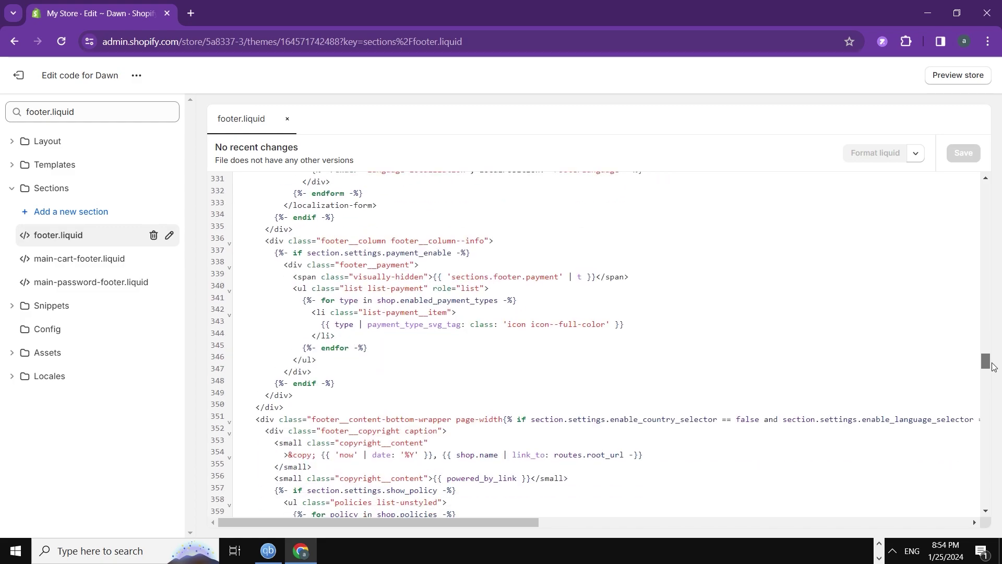
scroll(994, 367, down, 1)
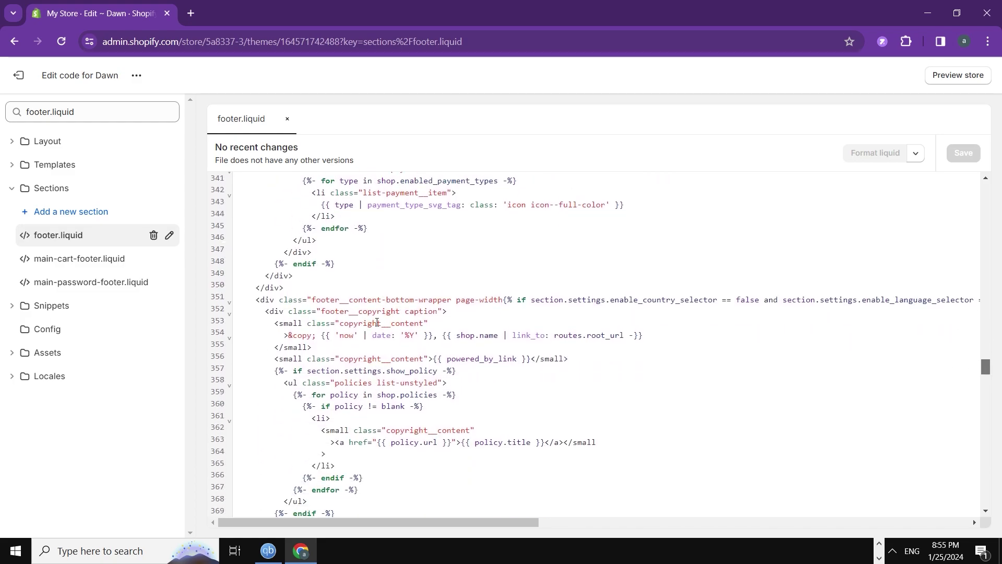
drag(985, 367, 1000, 206)
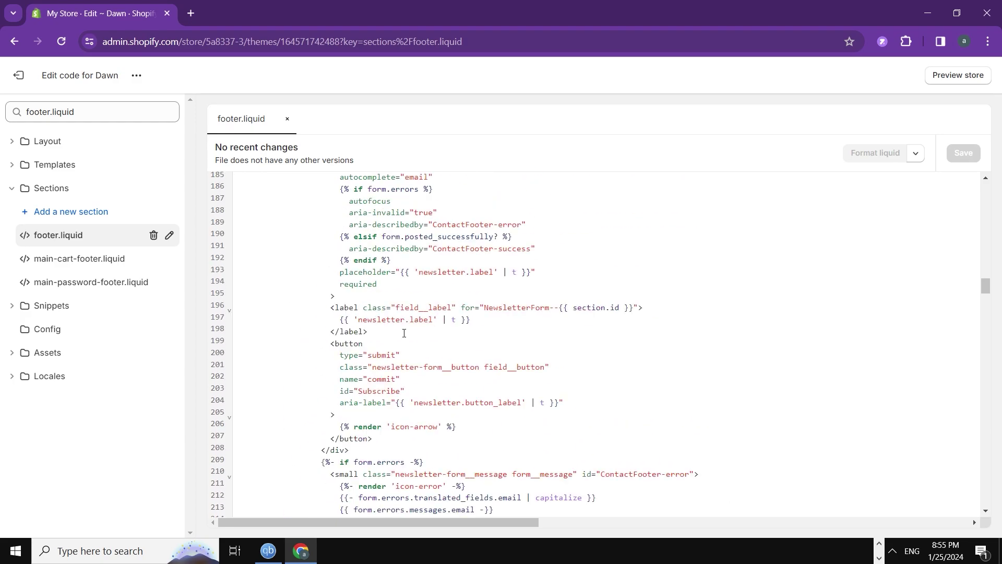
scroll(459, 271, up, 5)
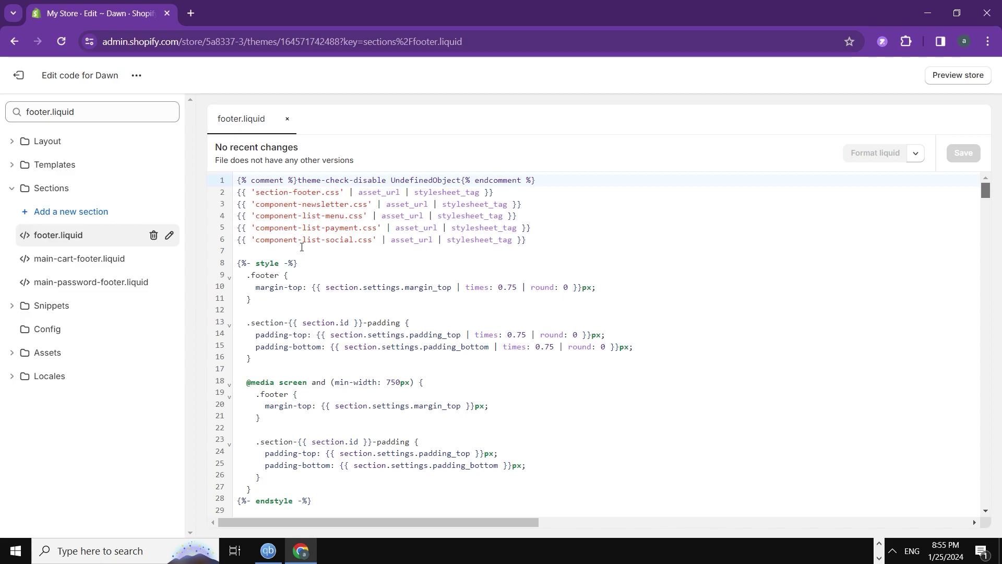
Find 'copyright' in footer.liquid, landing on the copyright block near line 352
click(326, 252)
key(ctrl+f)
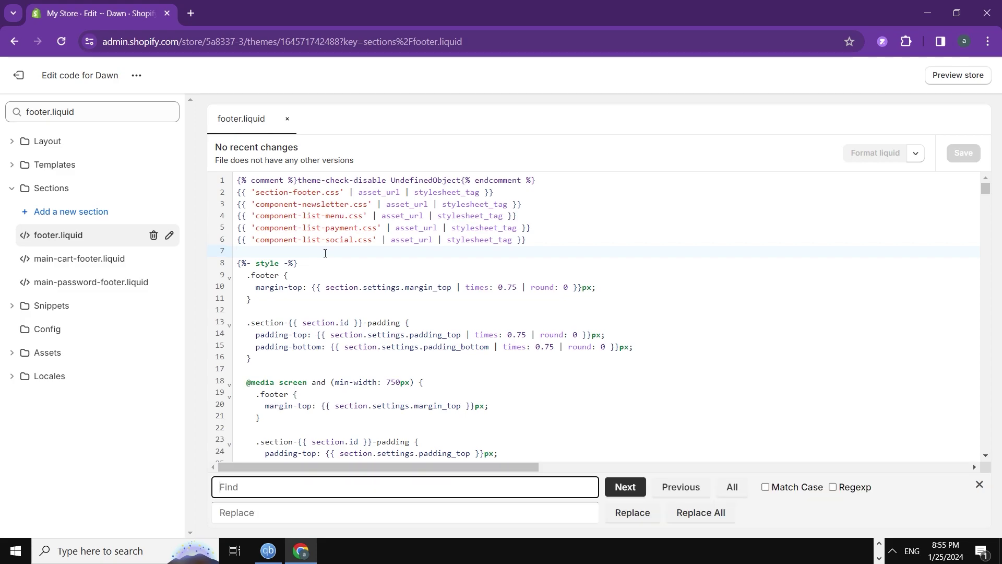
text(c)
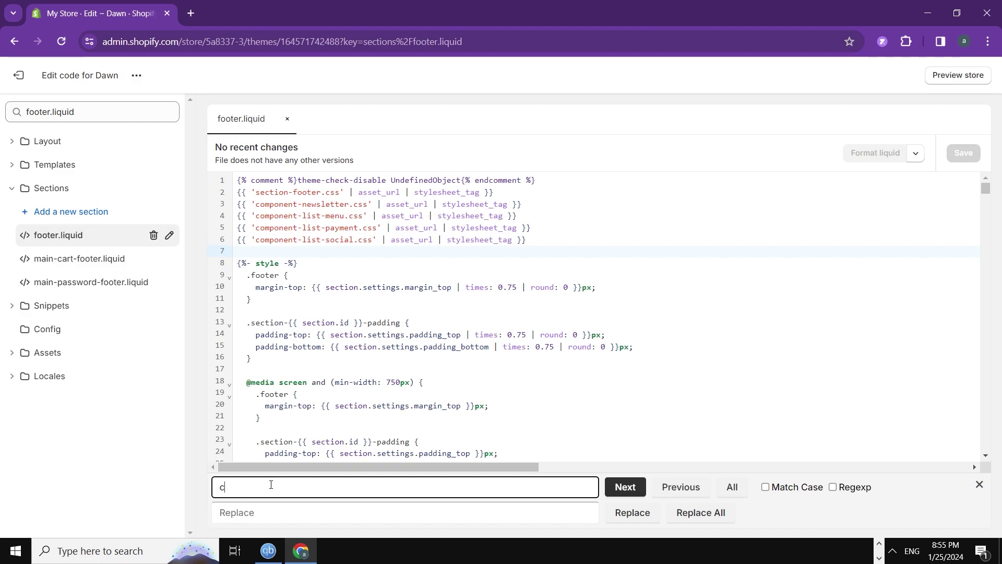
text(opyright)
click(645, 488)
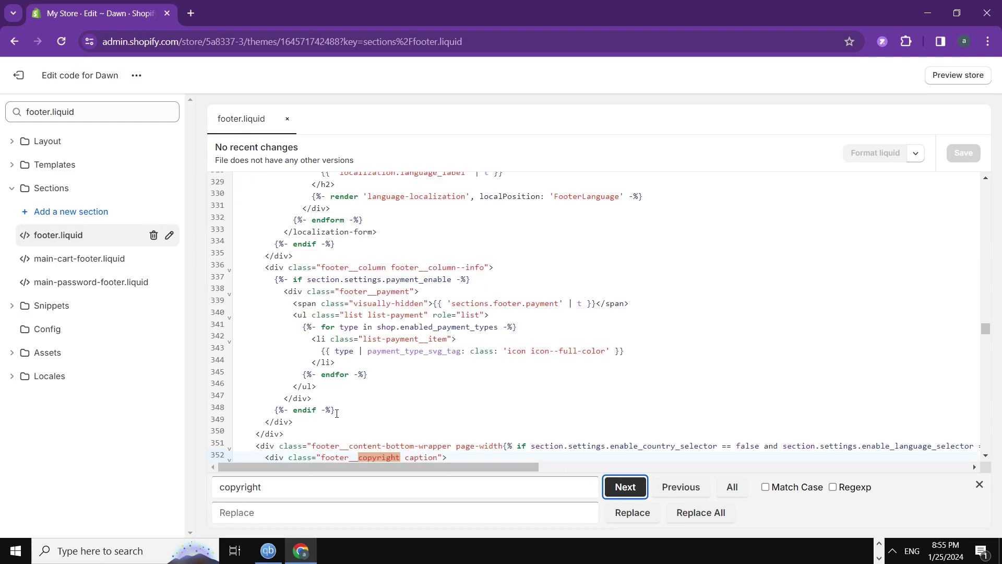
scroll(337, 413, down, 1)
scroll(336, 413, down, 1)
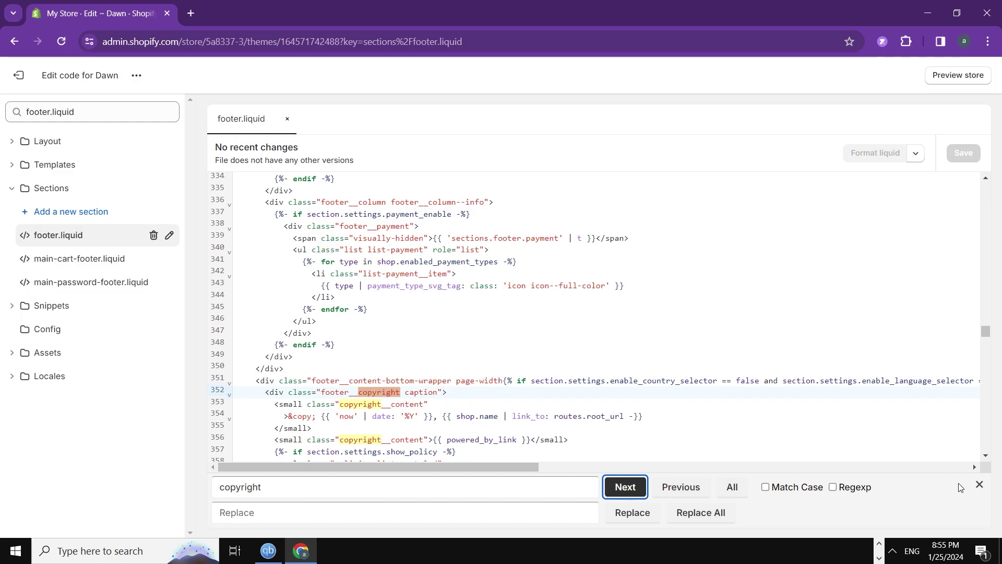
Add 'copyright' after the tags on lines 352 and 355 of the footer block
click(980, 485)
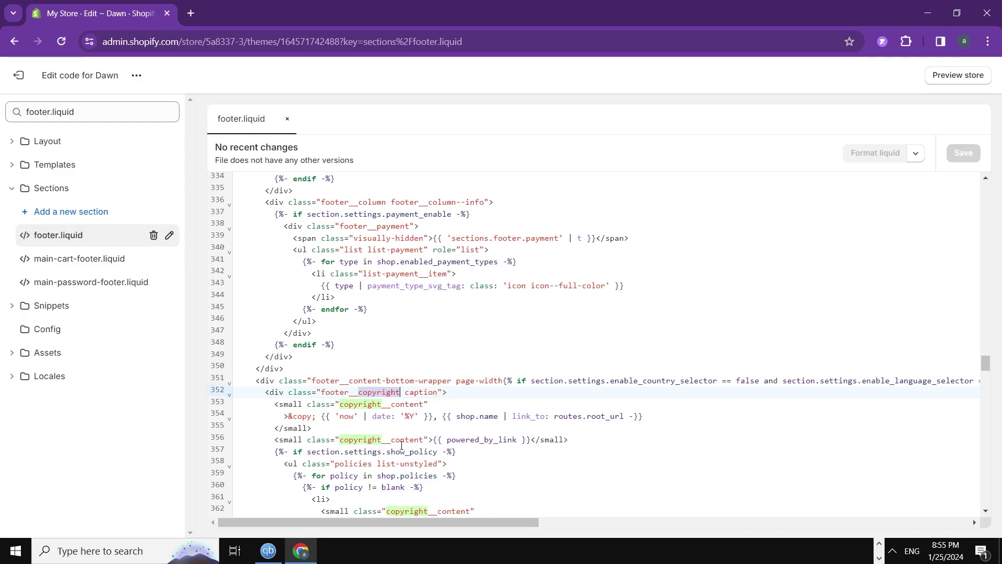
scroll(403, 445, down, 2)
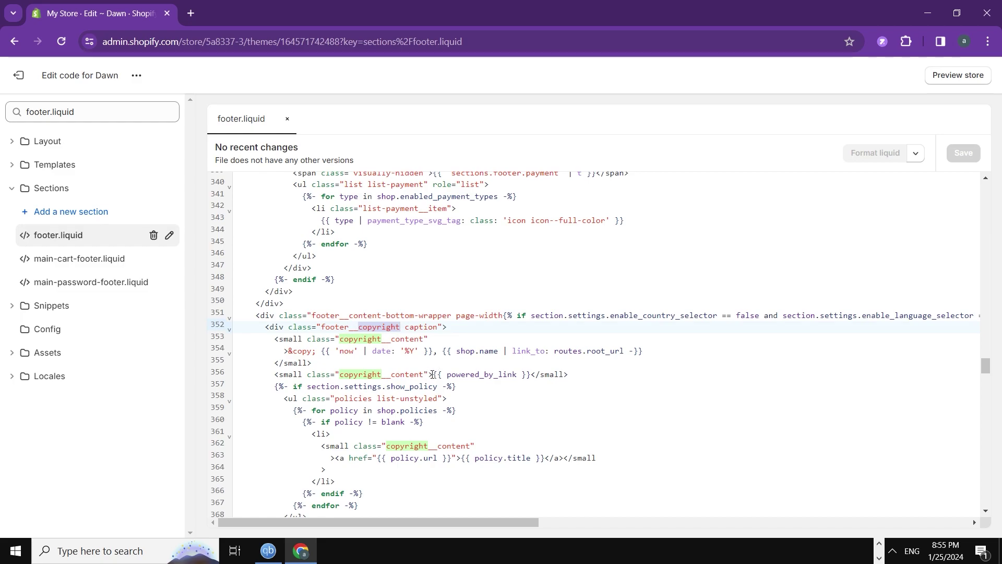
double_click(433, 375)
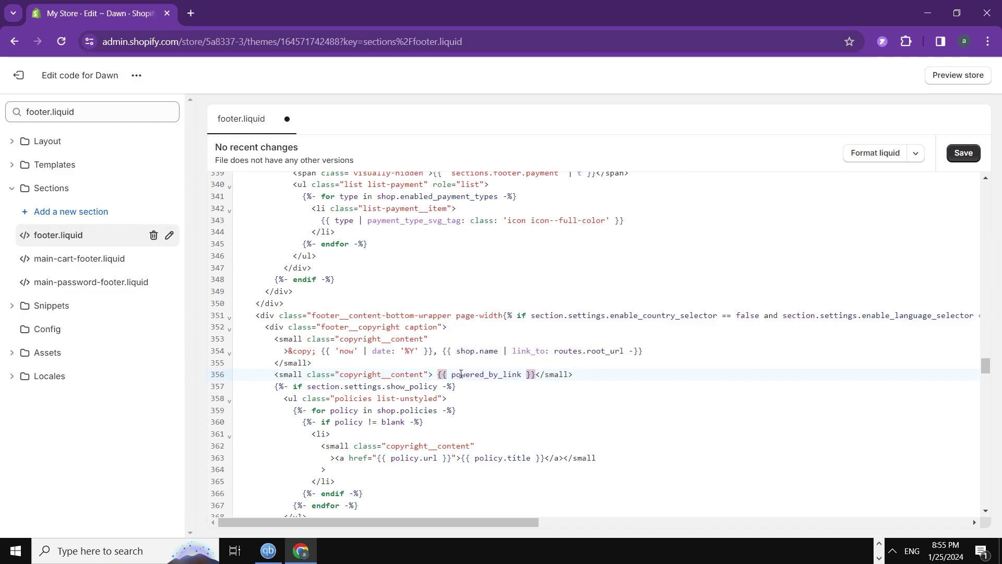
text(copy)
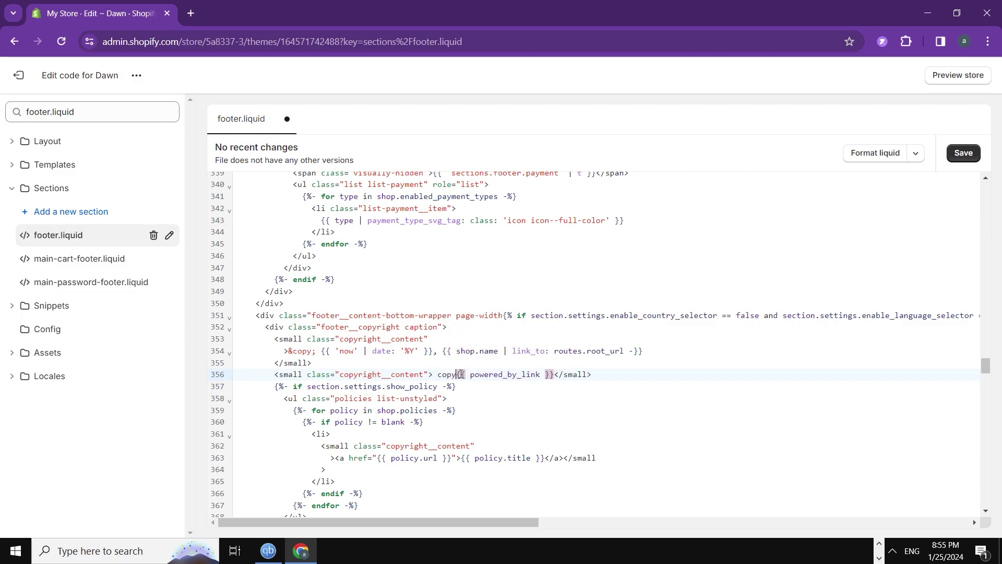
text(righ)
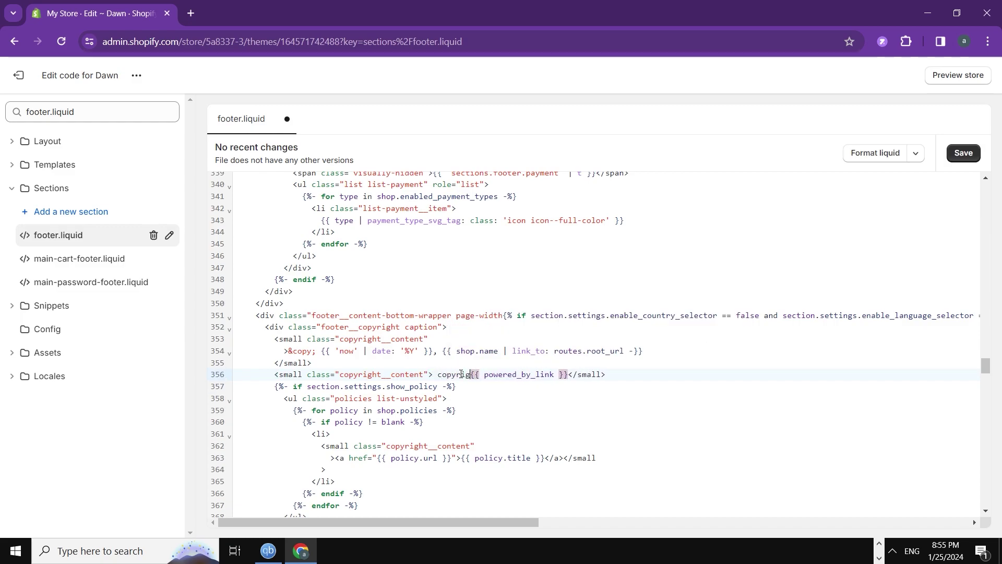
text(t)
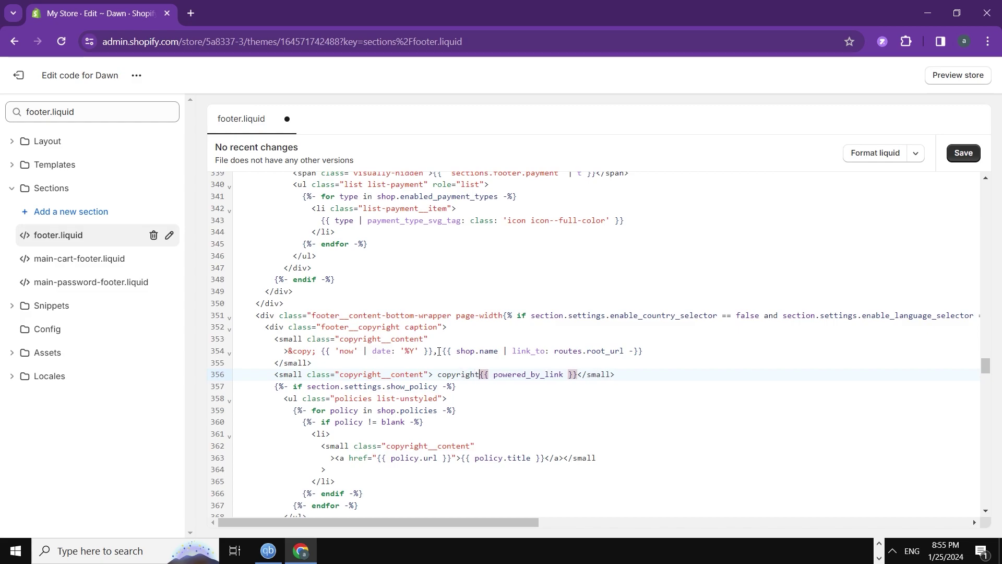
click(452, 332)
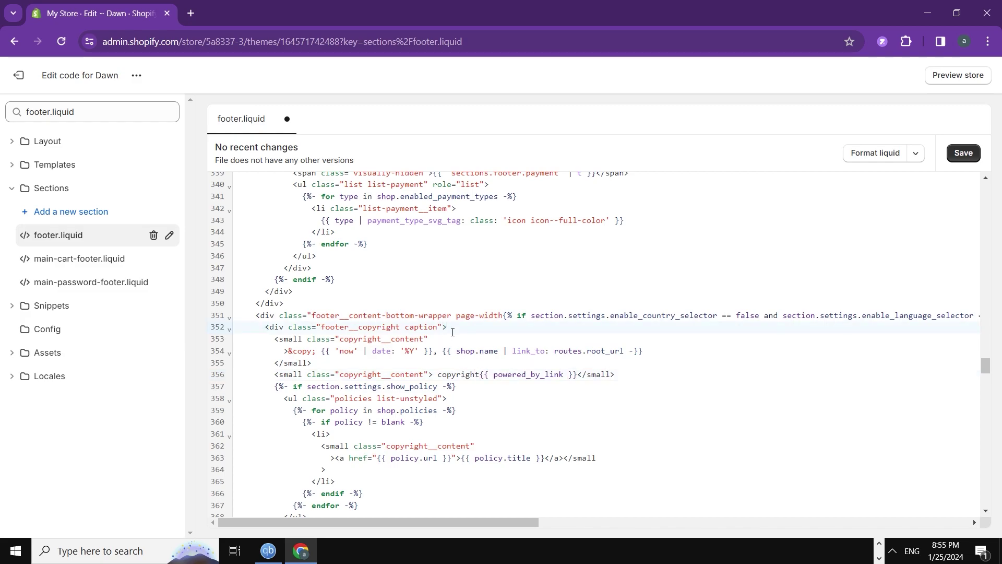
text(copyri)
text(ght)
triple_click(314, 358)
click(316, 361)
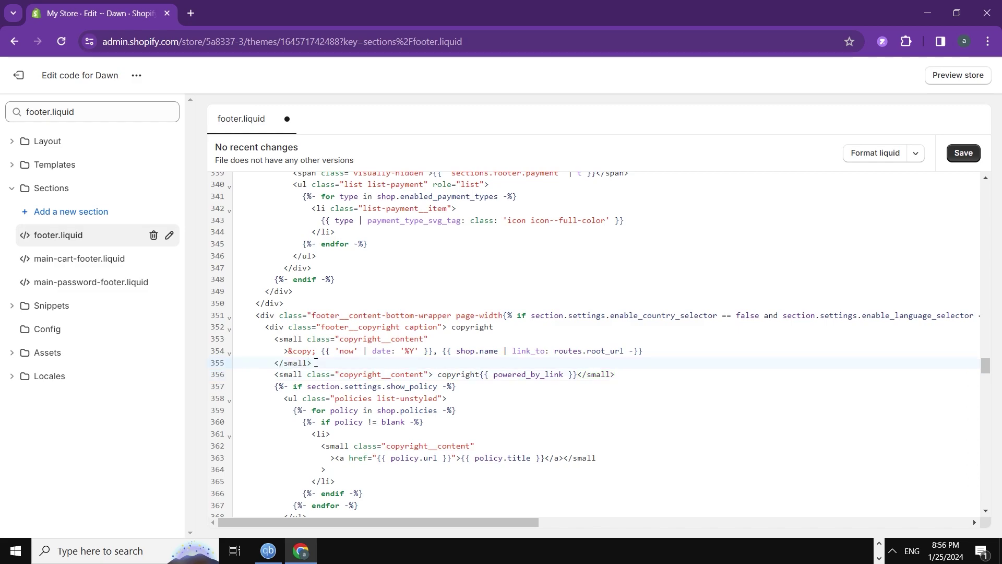
text(cop)
text(yright)
Add 'copyright' to the policy line 362, fixing a mistype, and to powered-by line 356
triple_click(488, 440)
click(473, 446)
text(c)
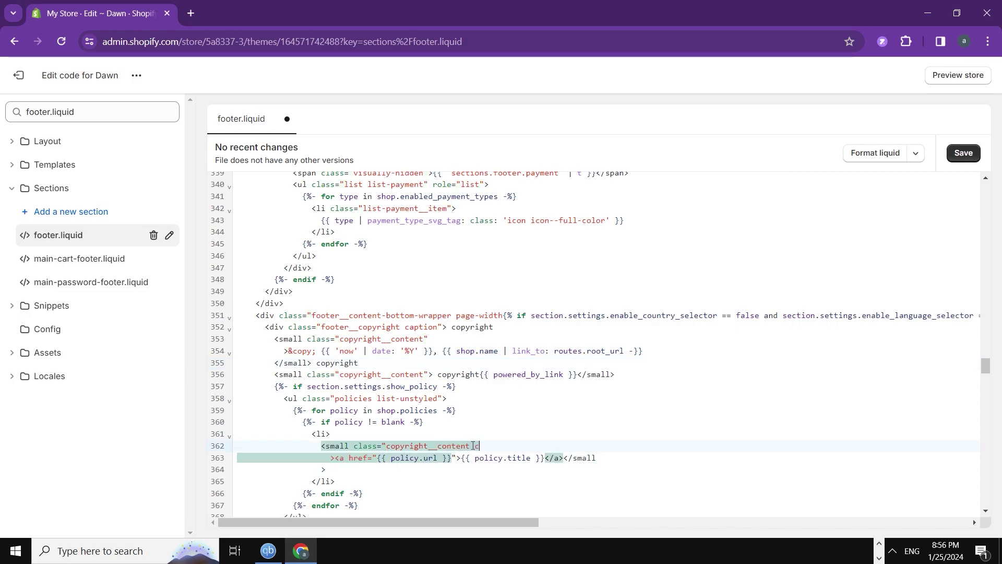
text(opyrigh)
key(BackSpace)
key(BackSpace)
key(BackSpace)
key(BackSpace)
key(BackSpace)
key(BackSpace)
text(.)
key(BackSpace)
text(>)
text(opy)
text(right)
click(635, 375)
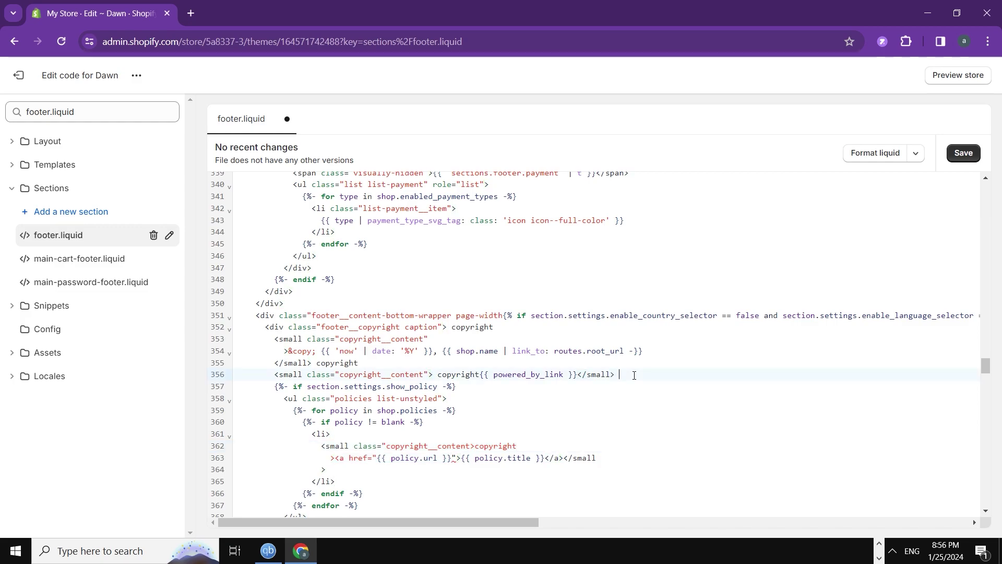
text(copyright)
Save footer.liquid and launch the store preview in a new tab
click(962, 153)
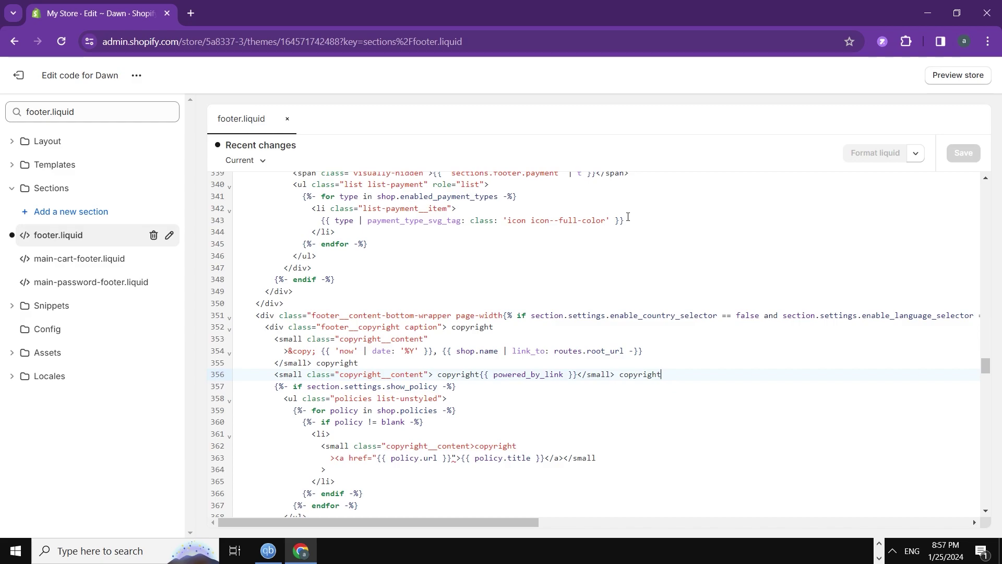
click(947, 76)
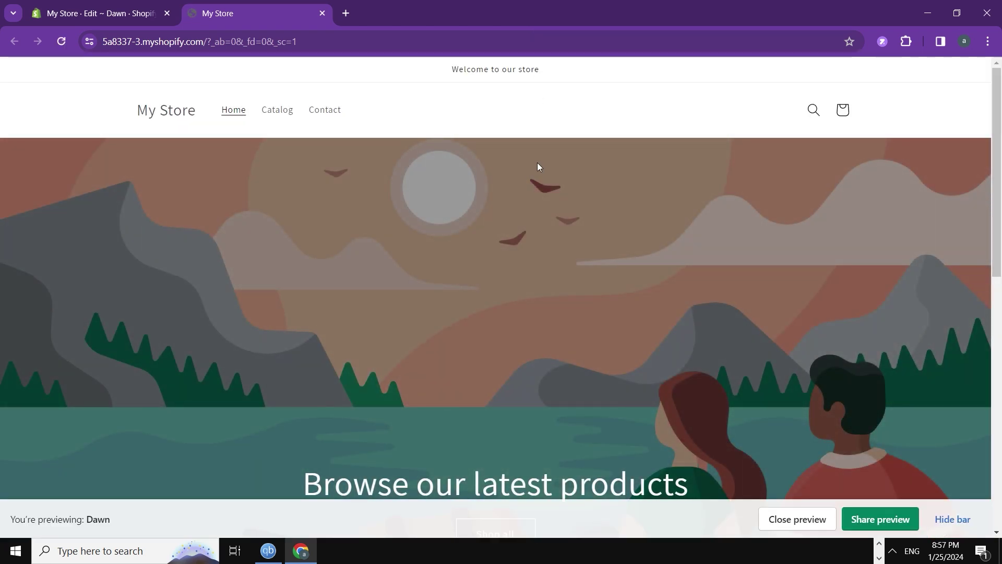
scroll(289, 274, down, 2)
scroll(290, 273, down, 5)
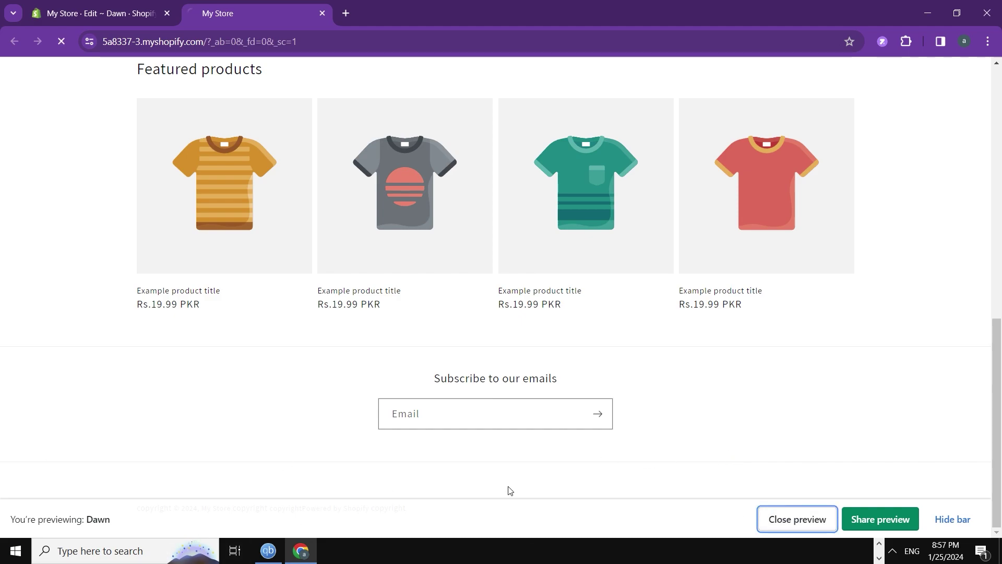
Check the live storefront footer shows 'copyright', then return to the code editor tab
click(799, 519)
scroll(435, 163, down, 5)
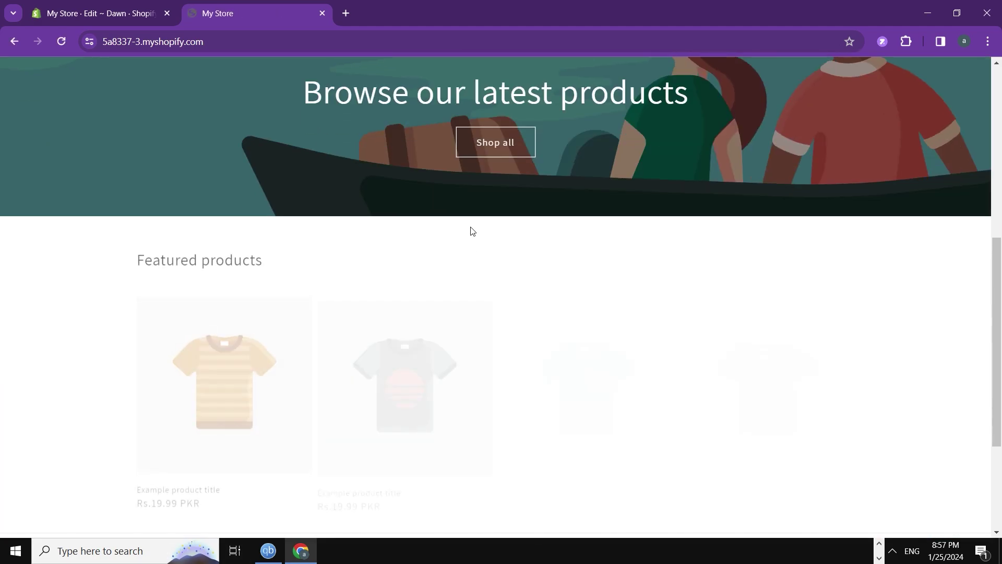
scroll(469, 228, down, 3)
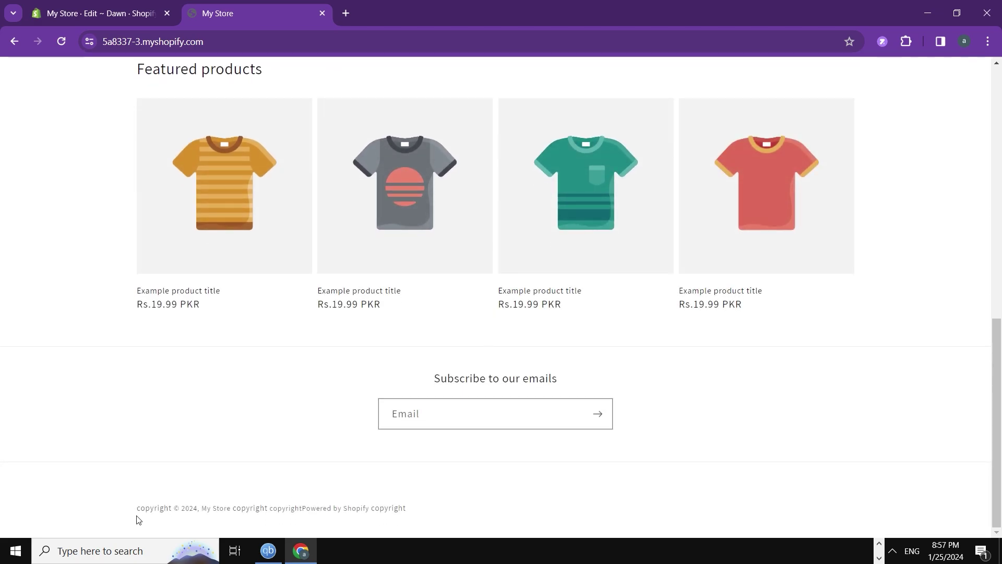
drag(137, 510, 167, 513)
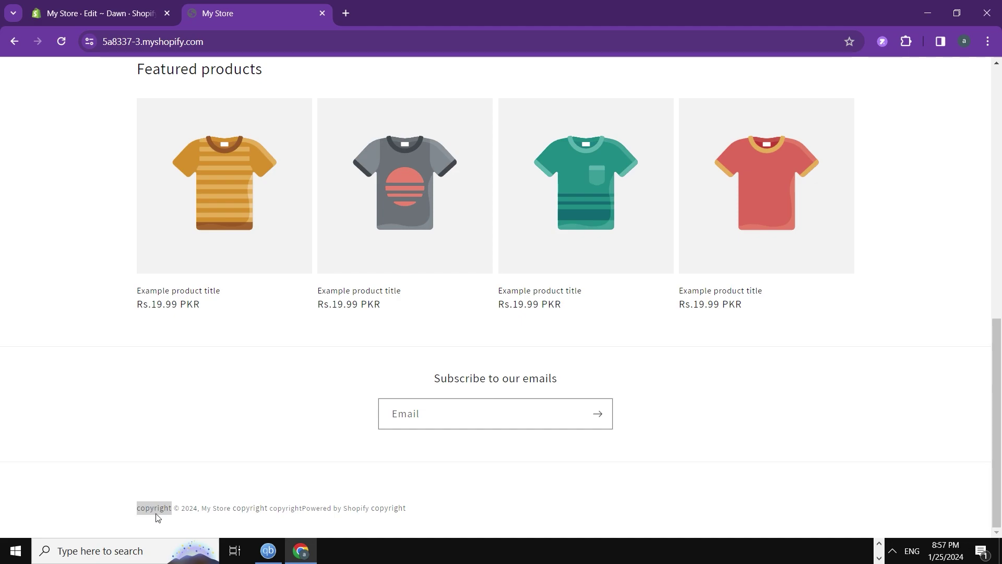
click(94, 13)
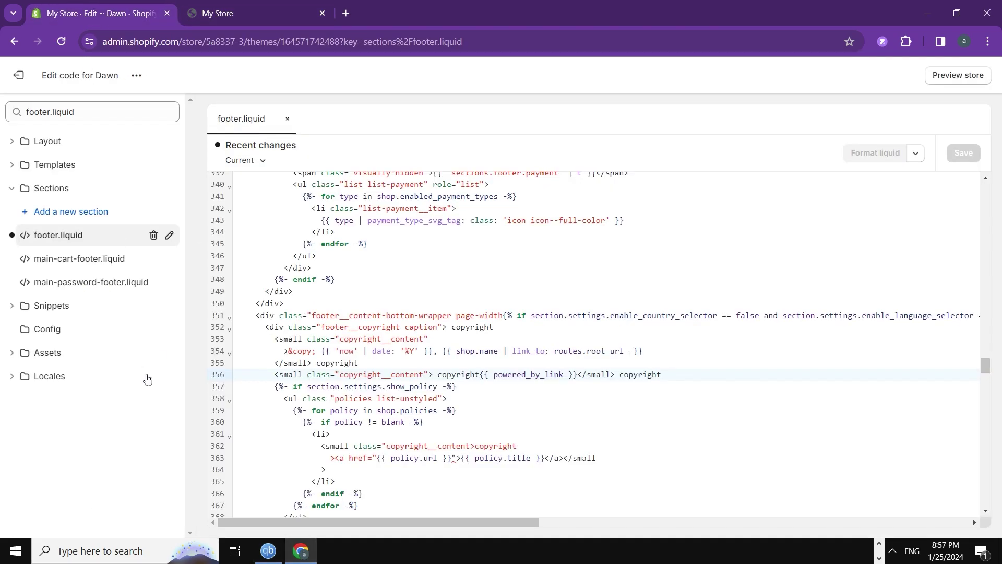
Switch between the My Store and editor tabs, ending on the storefront footer with its copyright text
click(209, 14)
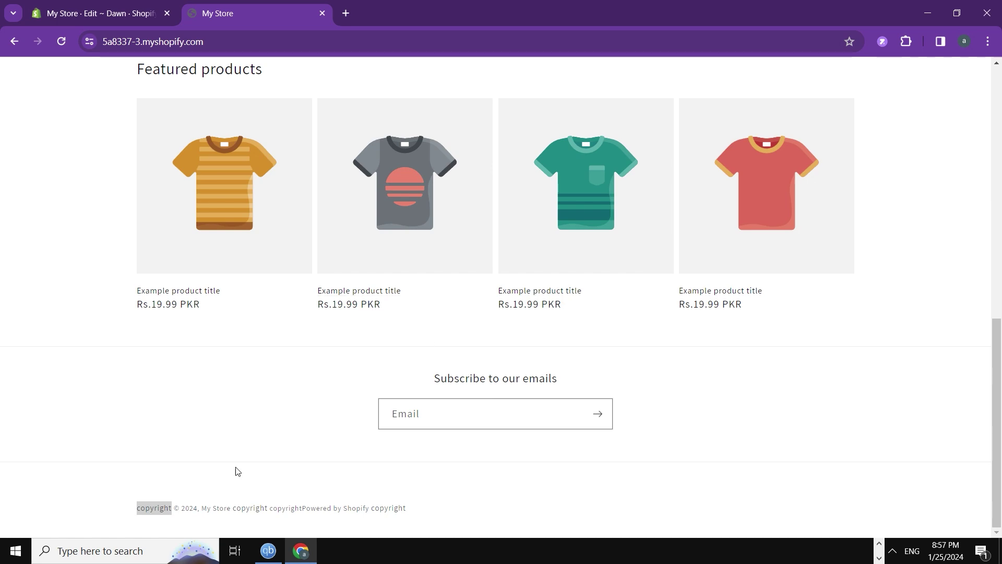
drag(363, 315, 152, 507)
click(263, 518)
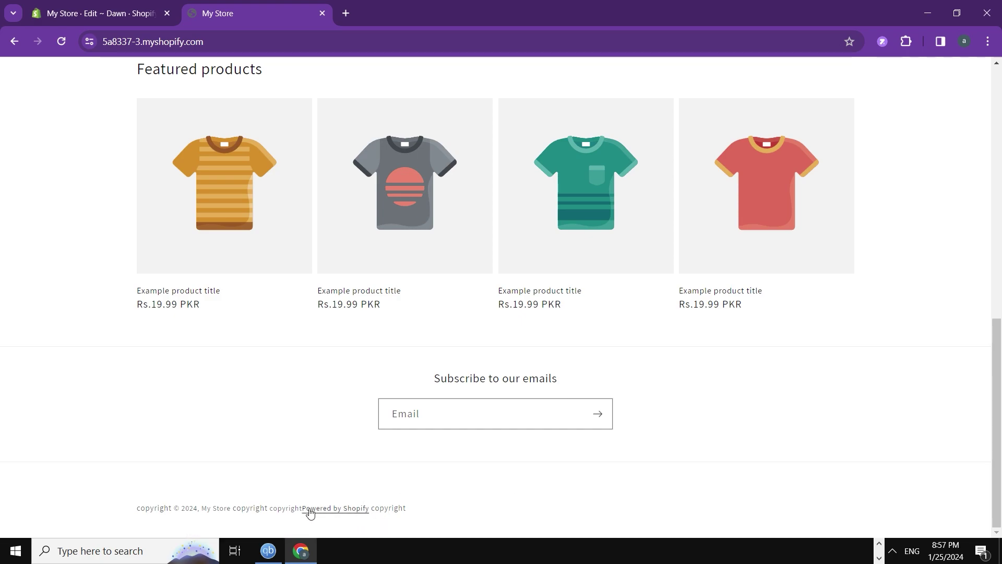
click(71, 11)
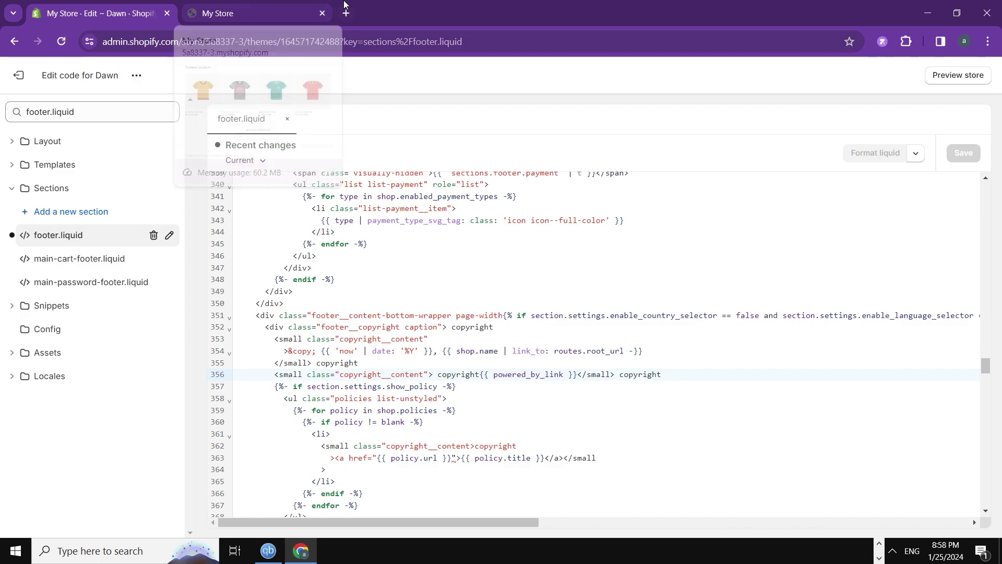
click(265, 5)
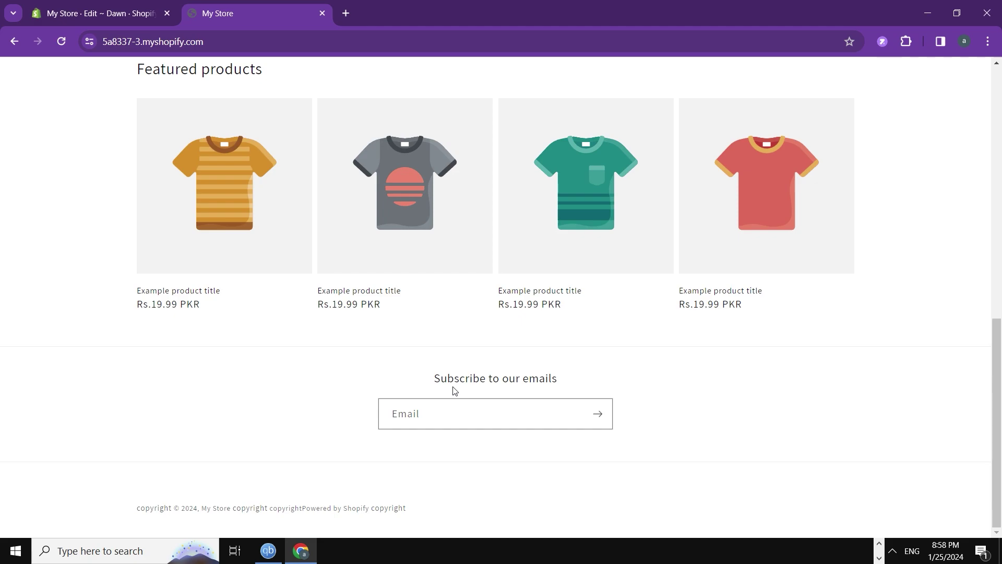